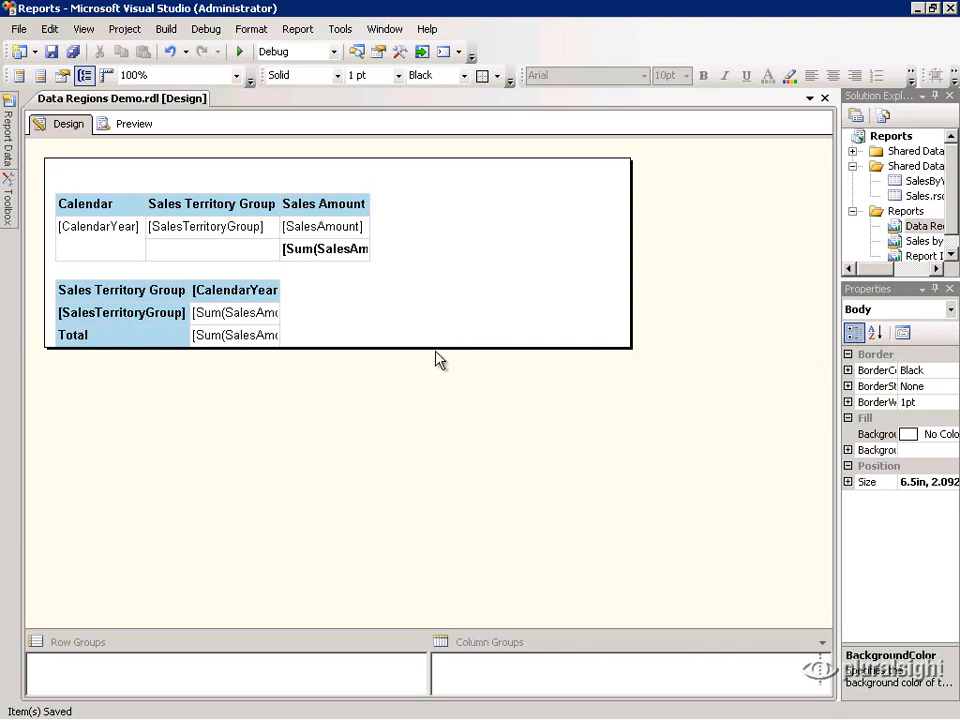
Extend the report body to about 3.96 in high and add a list data region below the matrix
left_click_drag(436, 346, 439, 515)
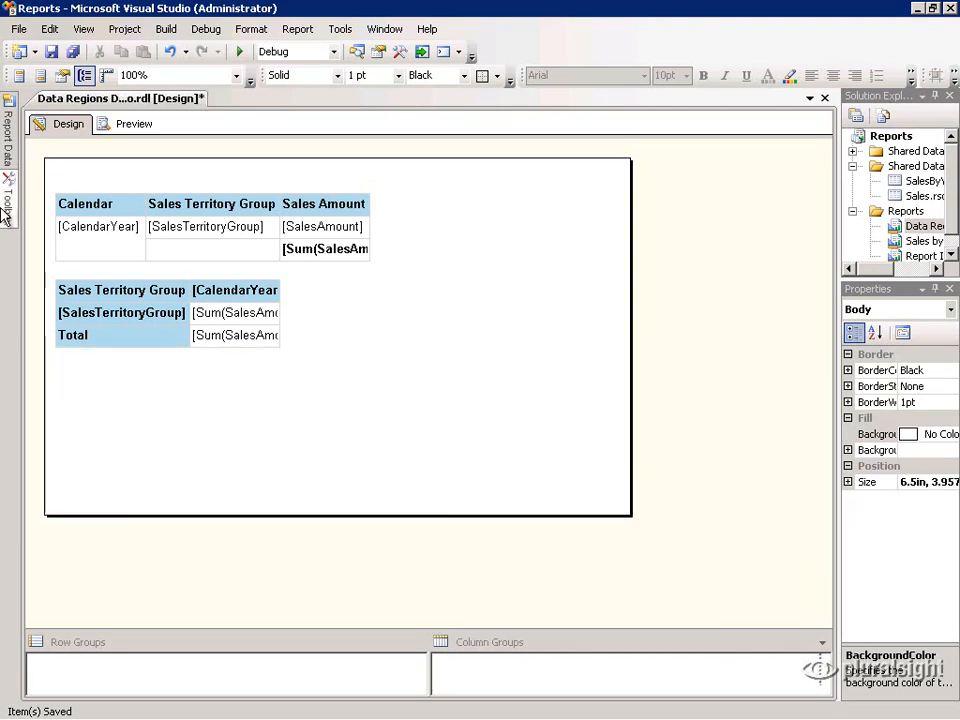
left_click(7, 195)
left_click(196, 96)
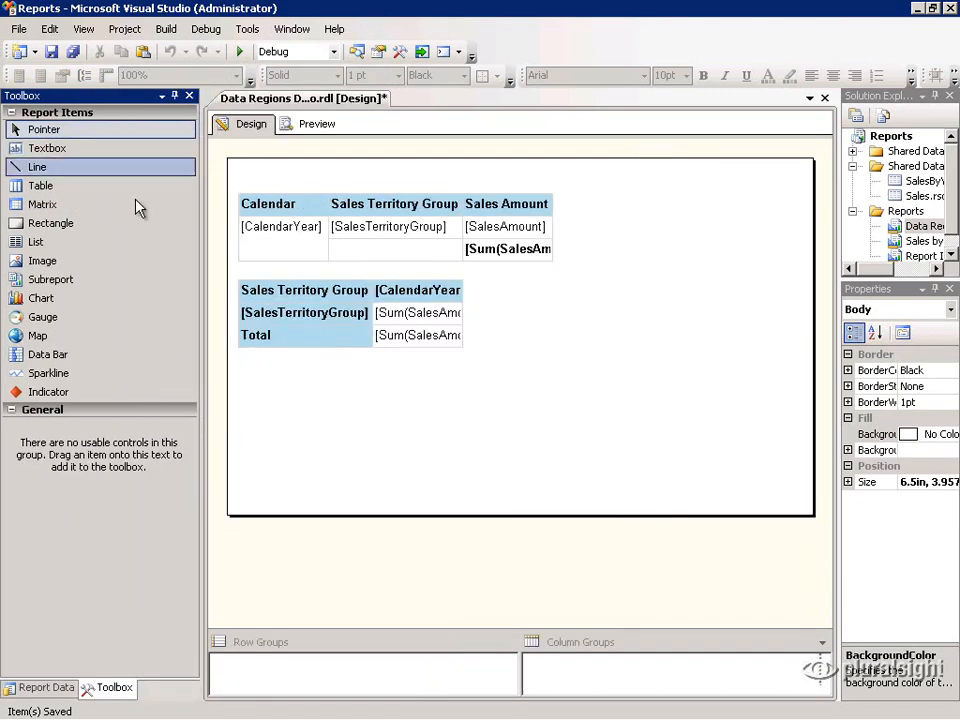
left_click_drag(42, 248, 244, 384)
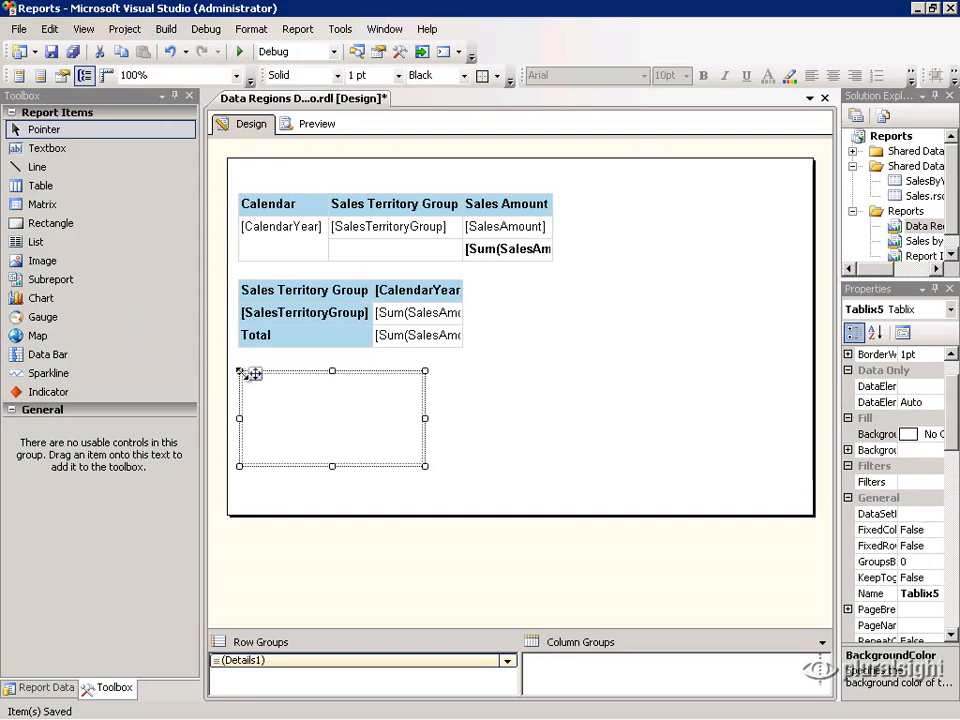
Place a text box in the upper part of the list and bind it to the SalesTerritoryGroup field
left_click(45, 149)
left_click_drag(236, 390, 257, 389)
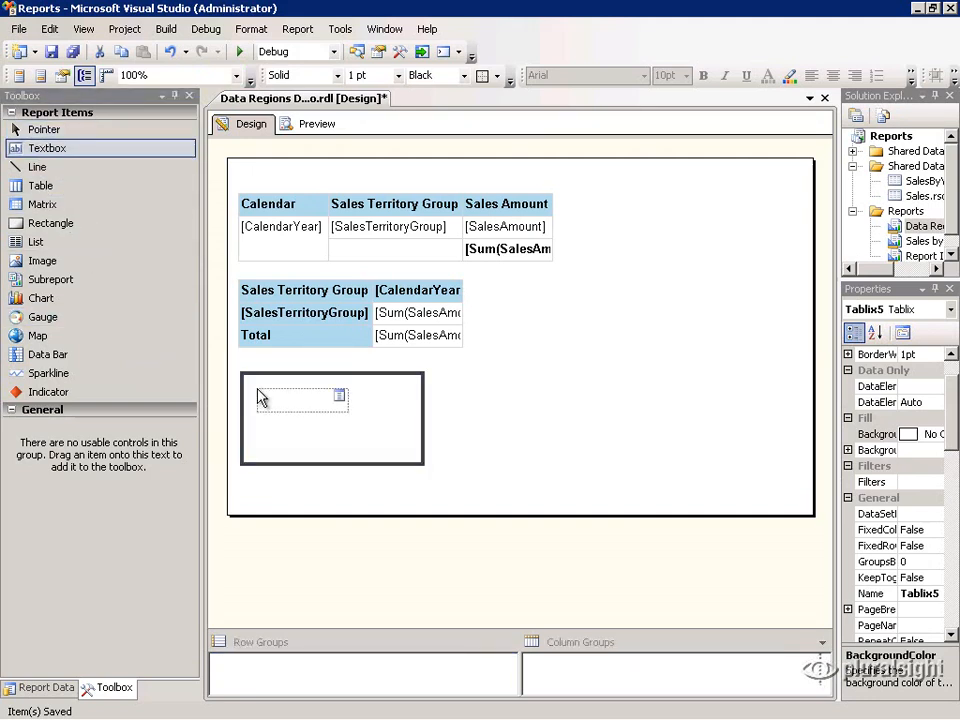
left_click(259, 398)
left_click(340, 397)
left_click(362, 417)
Insert a table inside the list, directly beneath the SalesTerritoryGroup text box
left_click_drag(40, 185, 258, 439)
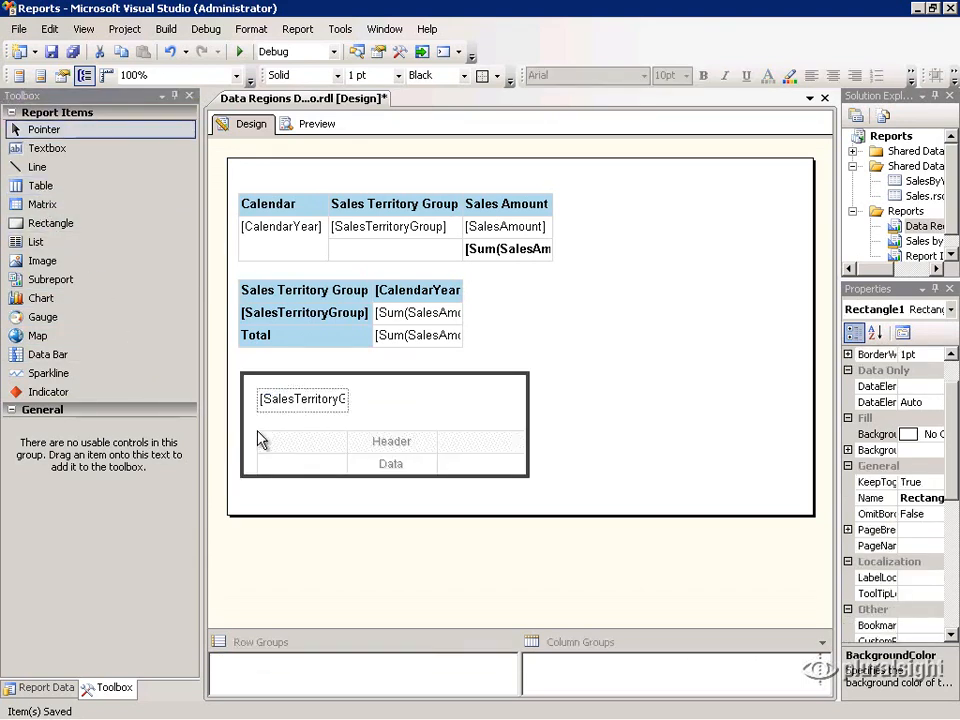
left_click(258, 440)
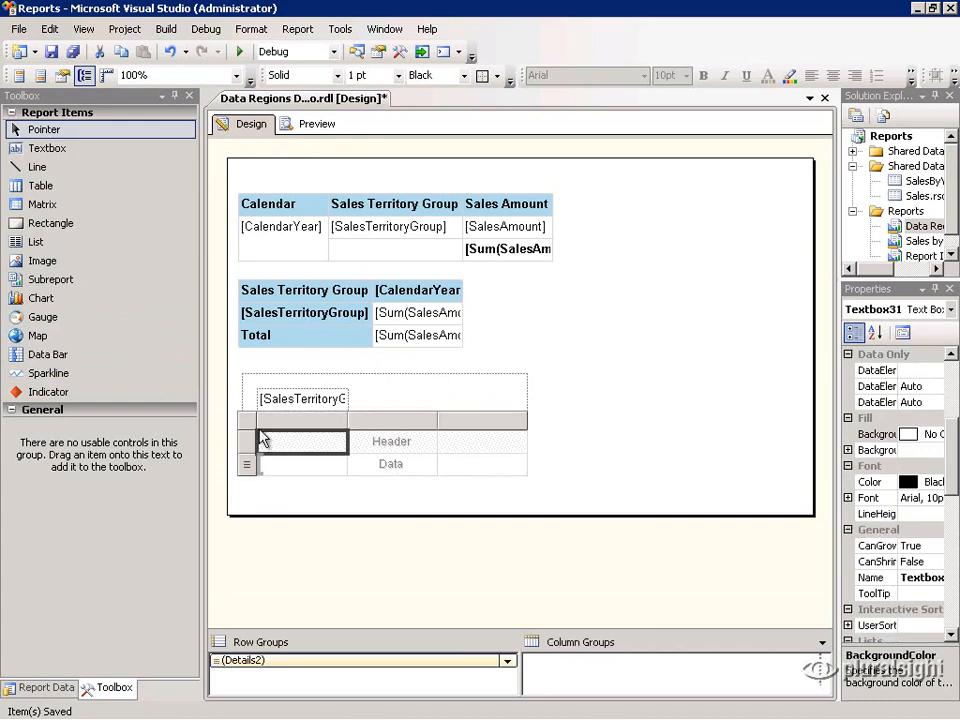
left_click(258, 431)
left_click_drag(266, 430, 271, 431)
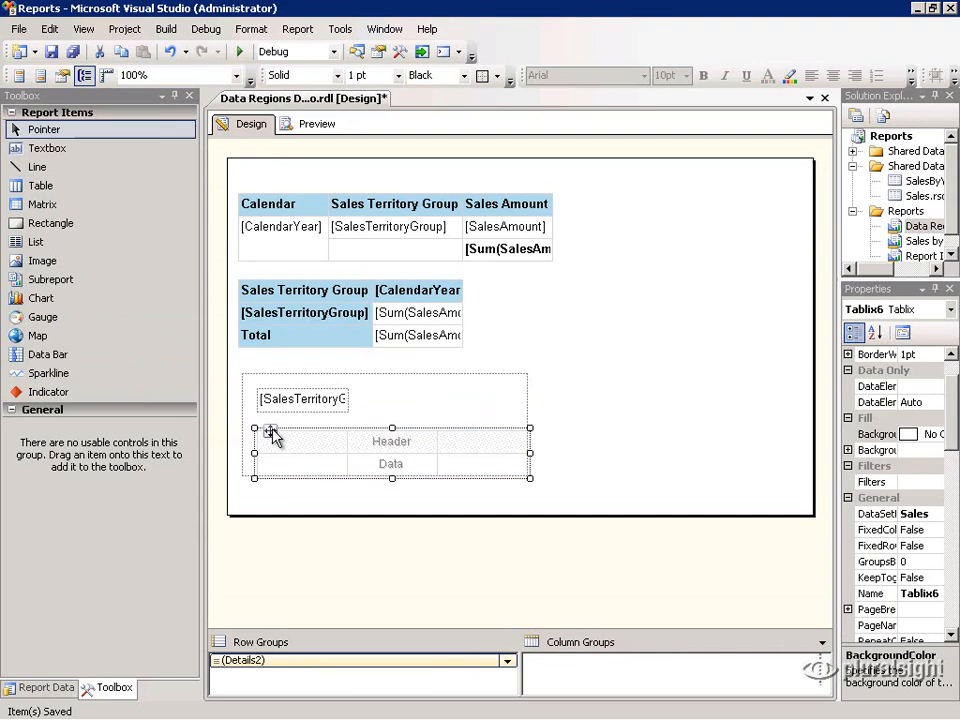
Assign CalendarYear and SalesAmount to the first two data cells of the nested table and delete its empty third column
left_click(339, 464)
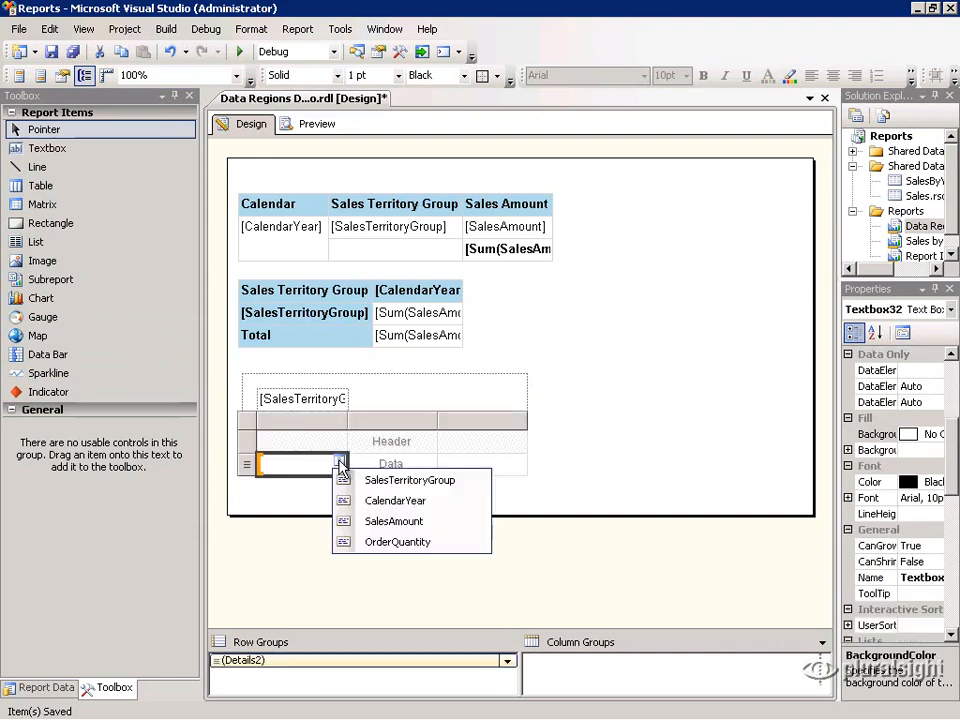
left_click(372, 500)
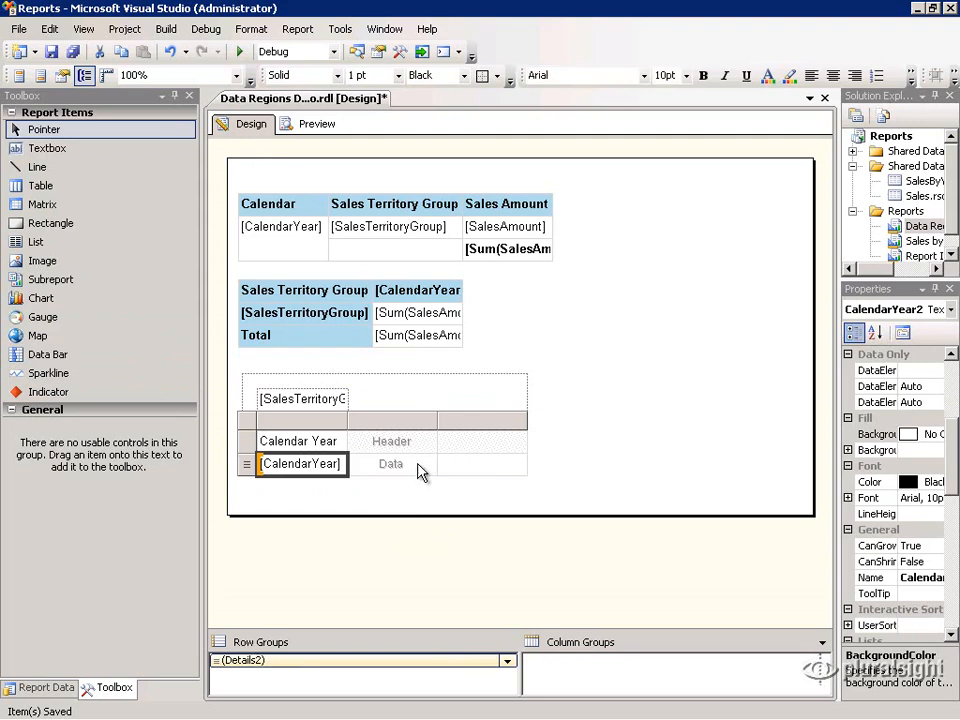
left_click(428, 465)
left_click(429, 464)
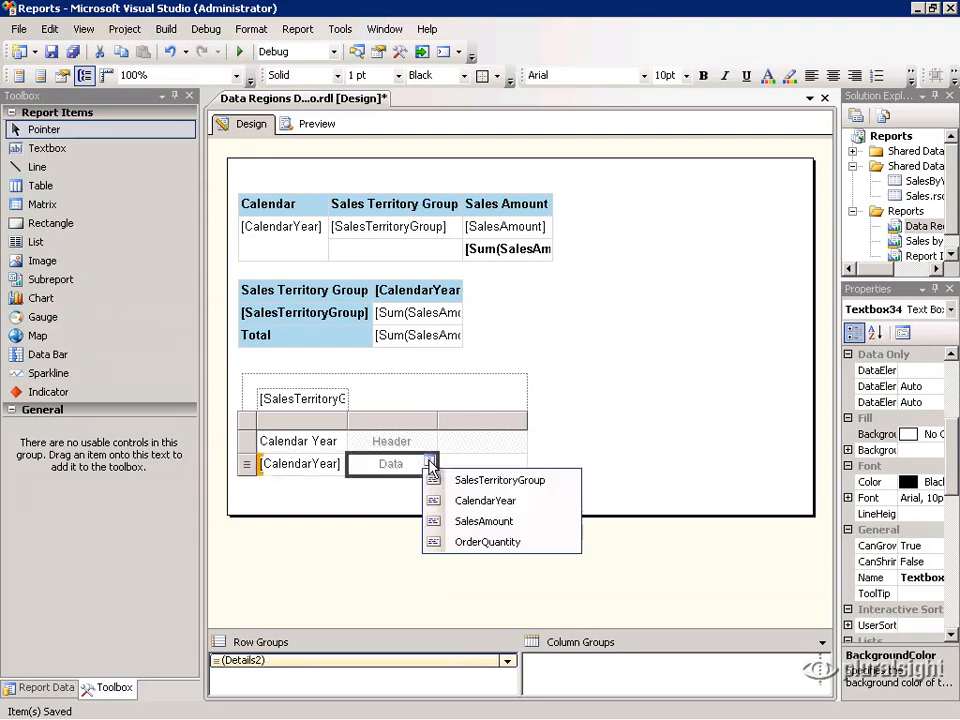
left_click(447, 524)
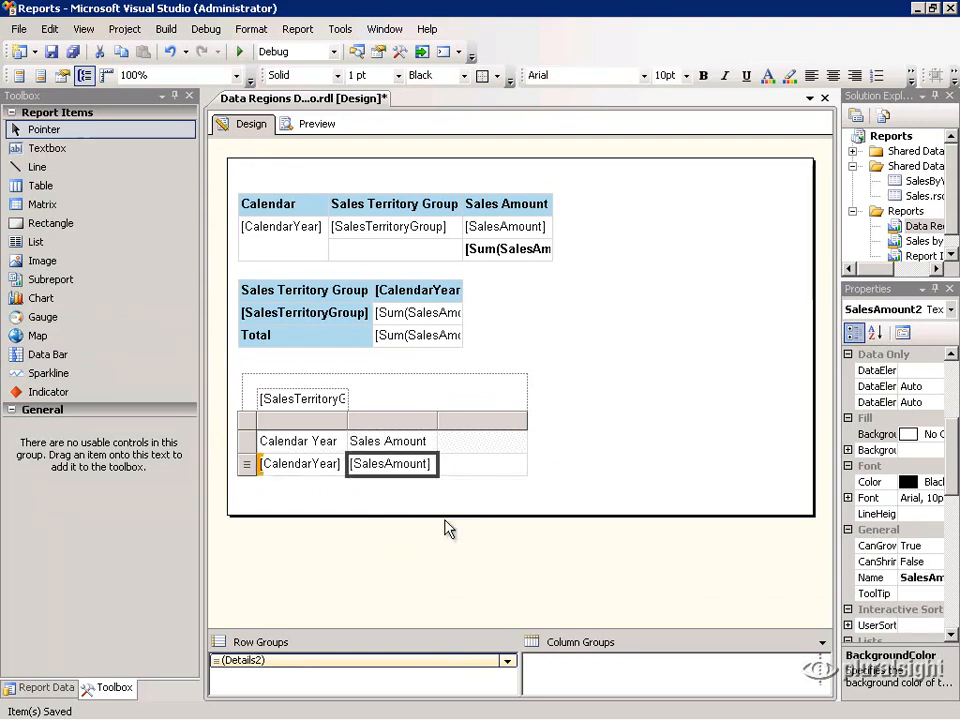
right_click(462, 420)
left_click(505, 452)
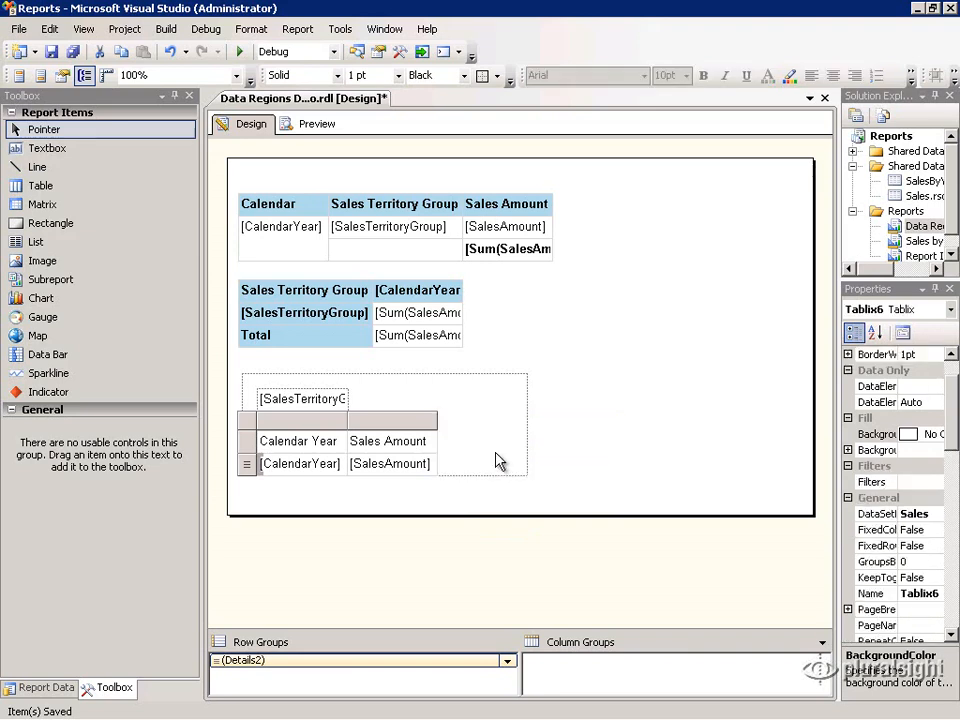
Insert a second table inside the list, beside the CalendarYear and SalesAmount table
left_click(36, 185)
left_click_drag(249, 353, 471, 435)
left_click(480, 450)
left_click(481, 437)
left_click(614, 413)
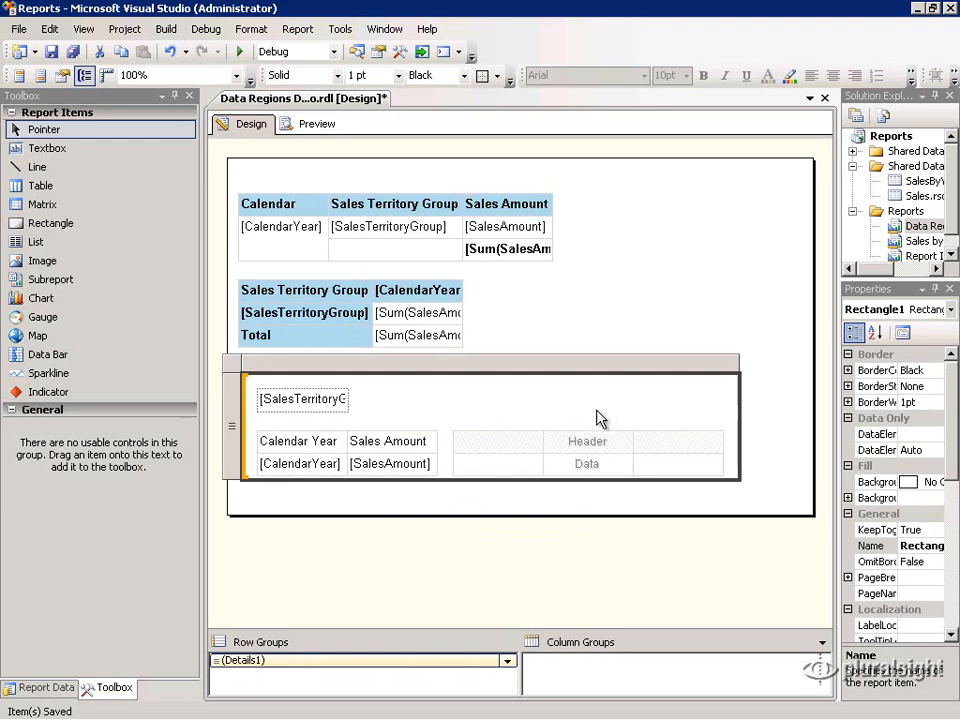
Assign CalendarYear and OrderQuantity to the first two data cells of the second nested table
left_click(538, 465)
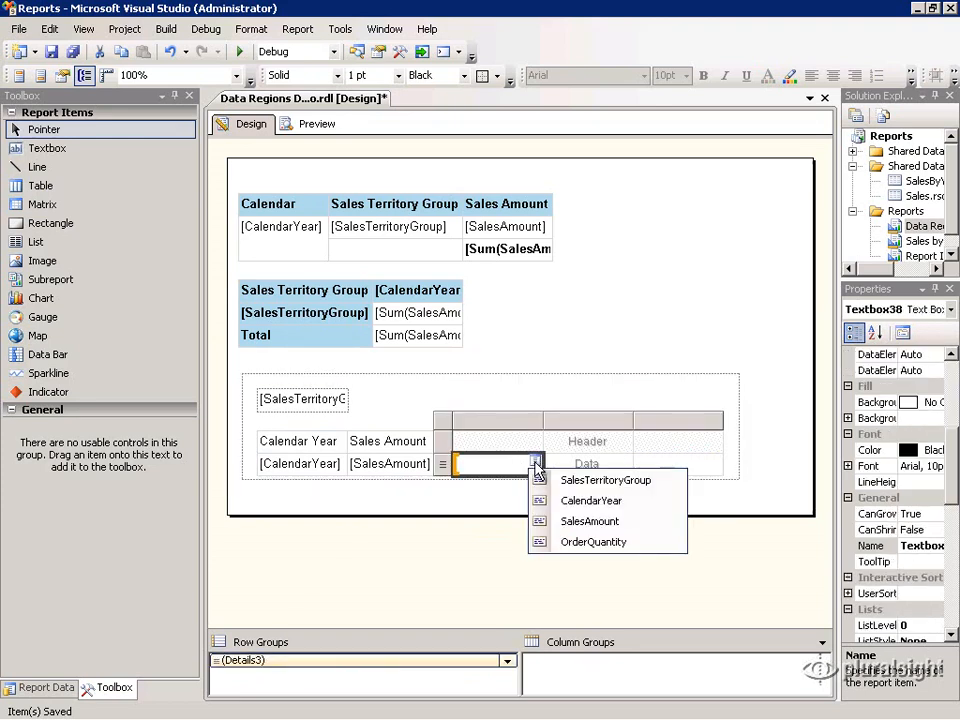
left_click(566, 505)
left_click(626, 462)
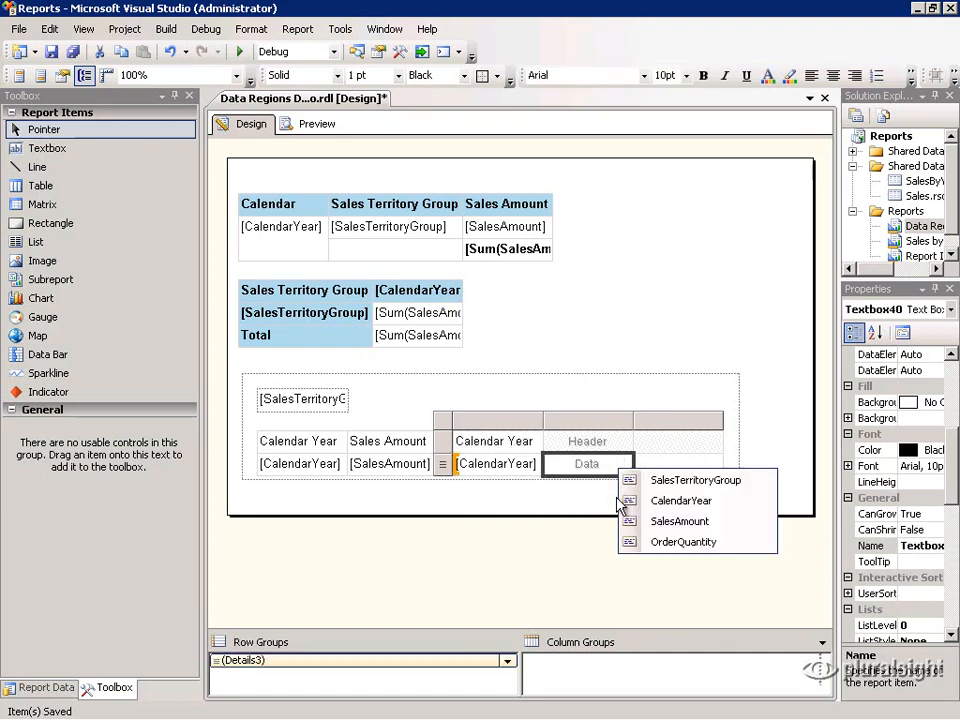
left_click(645, 542)
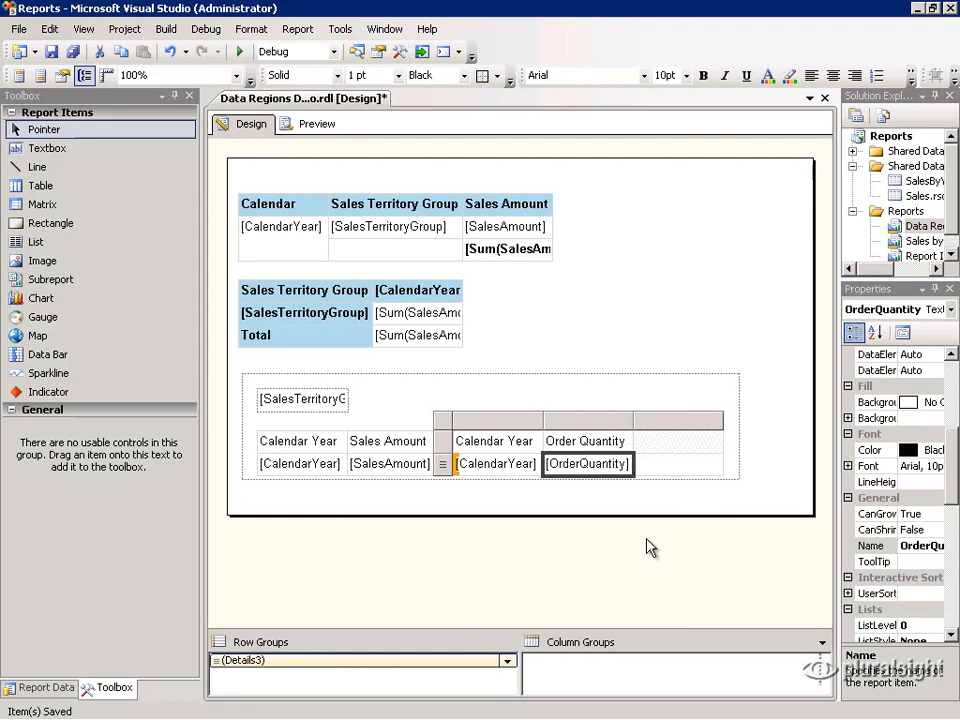
Delete the second nested table's empty third column and narrow the list to just beyond that table's edge
left_click(659, 421)
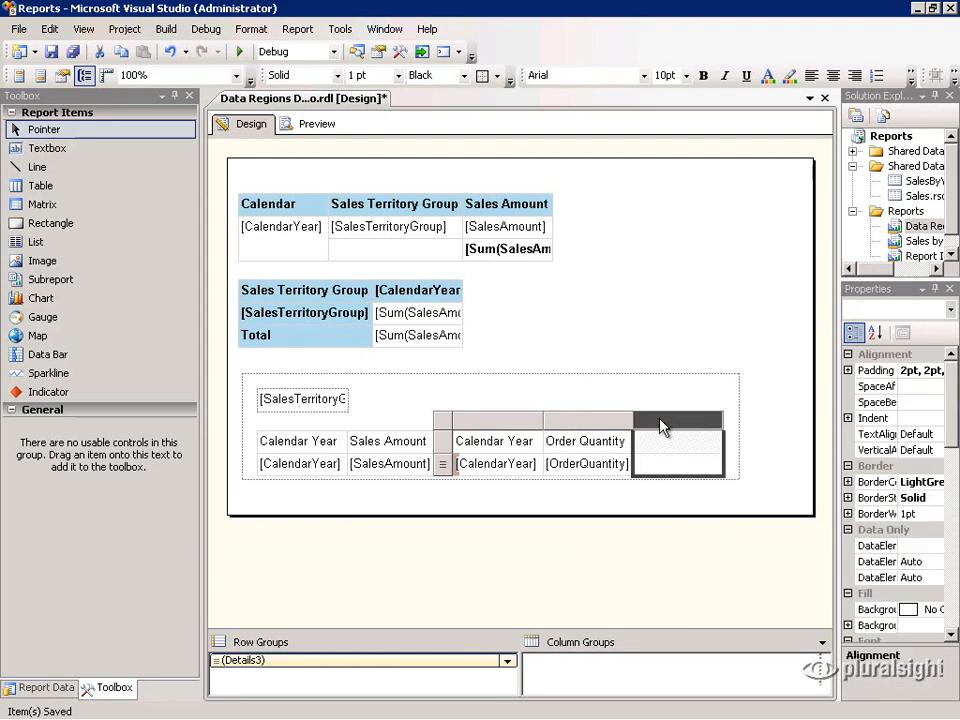
right_click(659, 425)
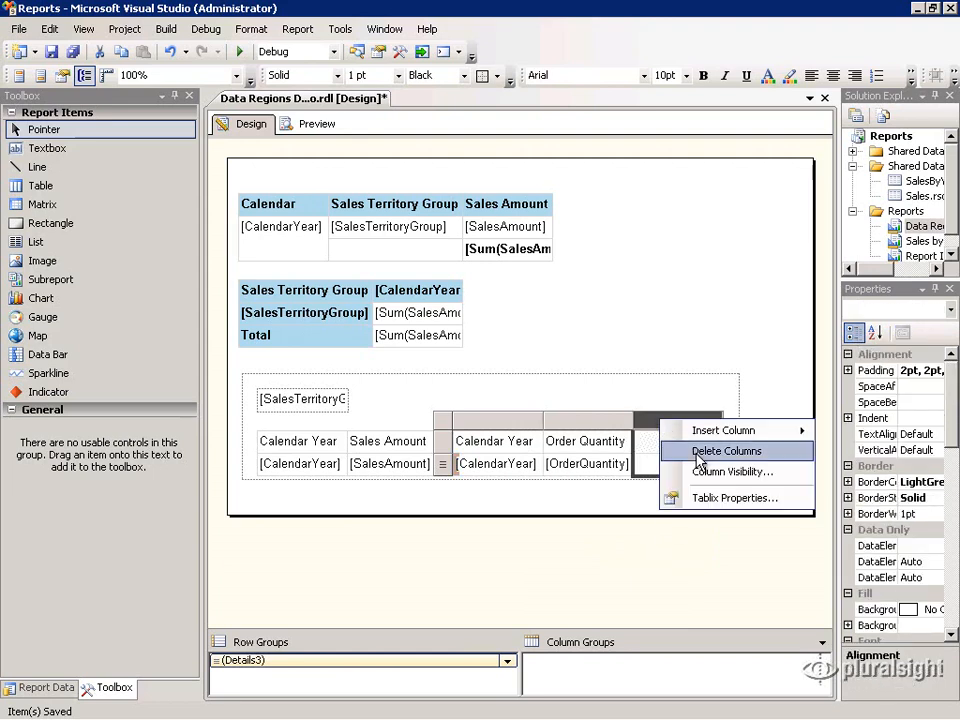
left_click(696, 453)
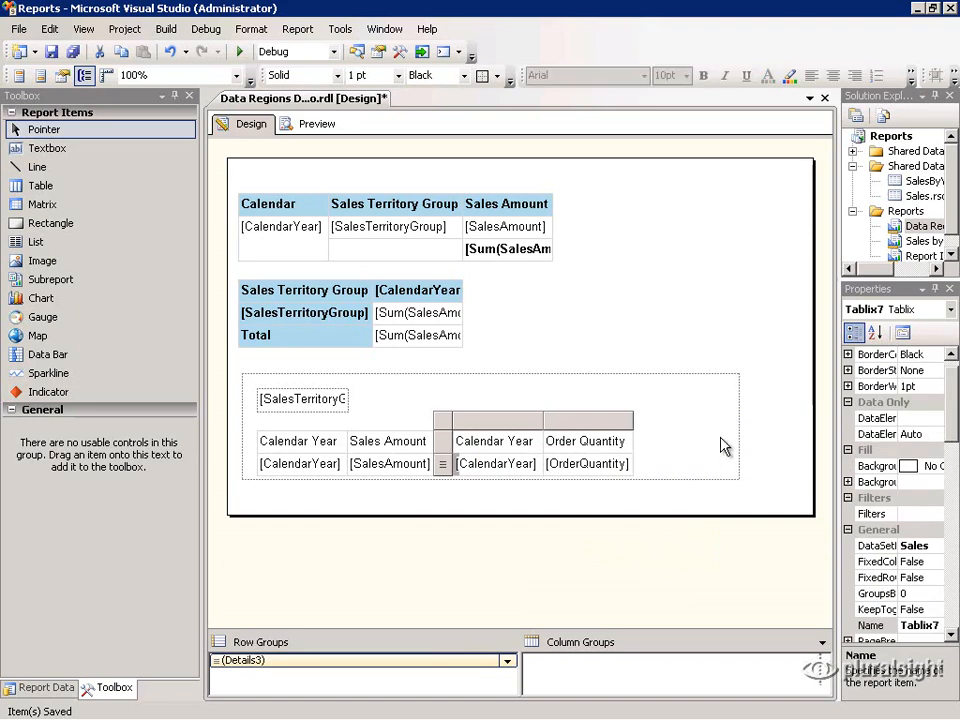
left_click(738, 446)
left_click_drag(738, 362, 641, 374)
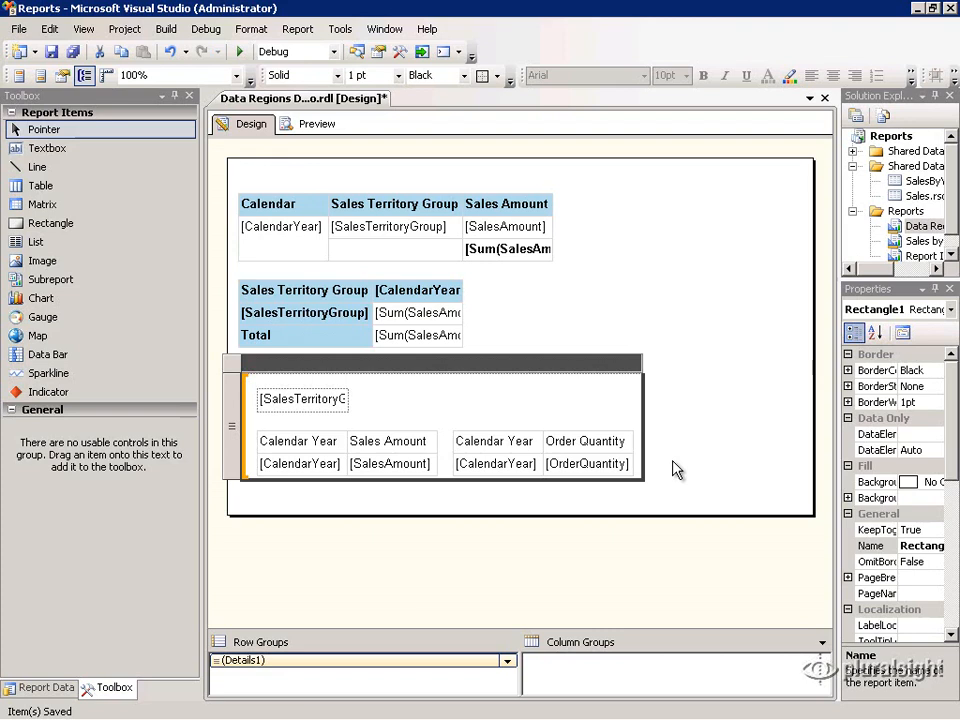
Rename the list's row group to SalesTerritory and group it on the SalesTerritoryGroup field
right_click(421, 668)
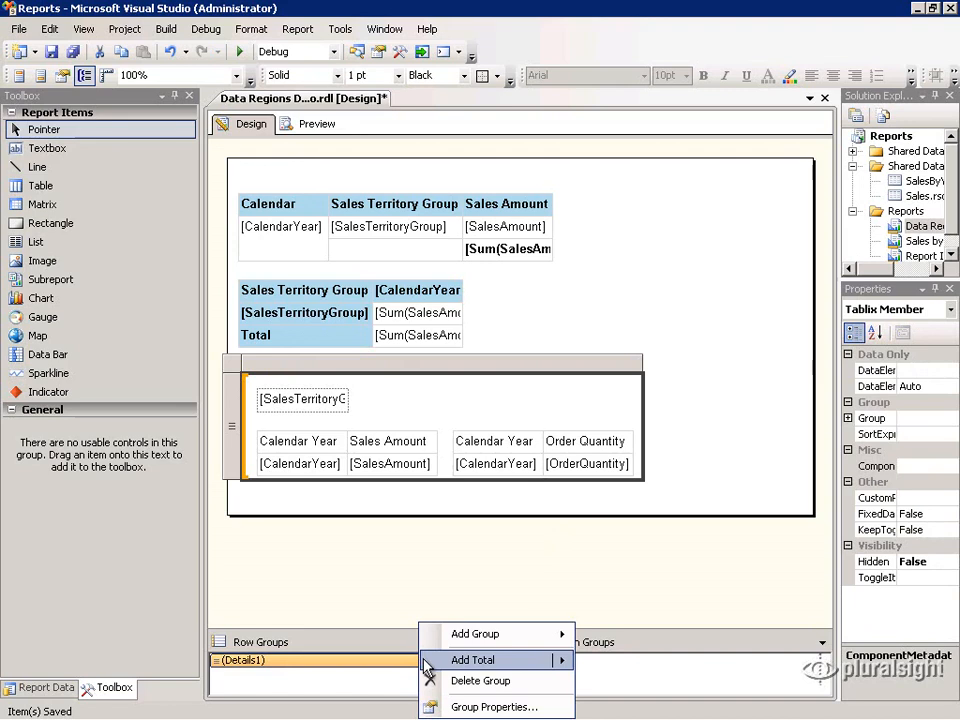
left_click(440, 706)
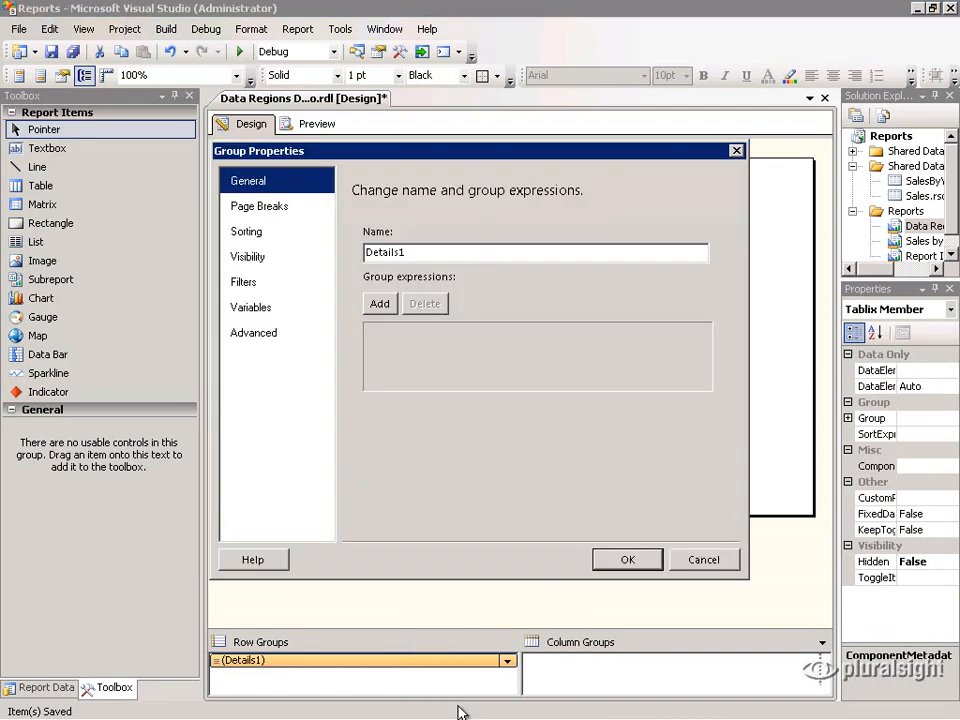
left_click(426, 249)
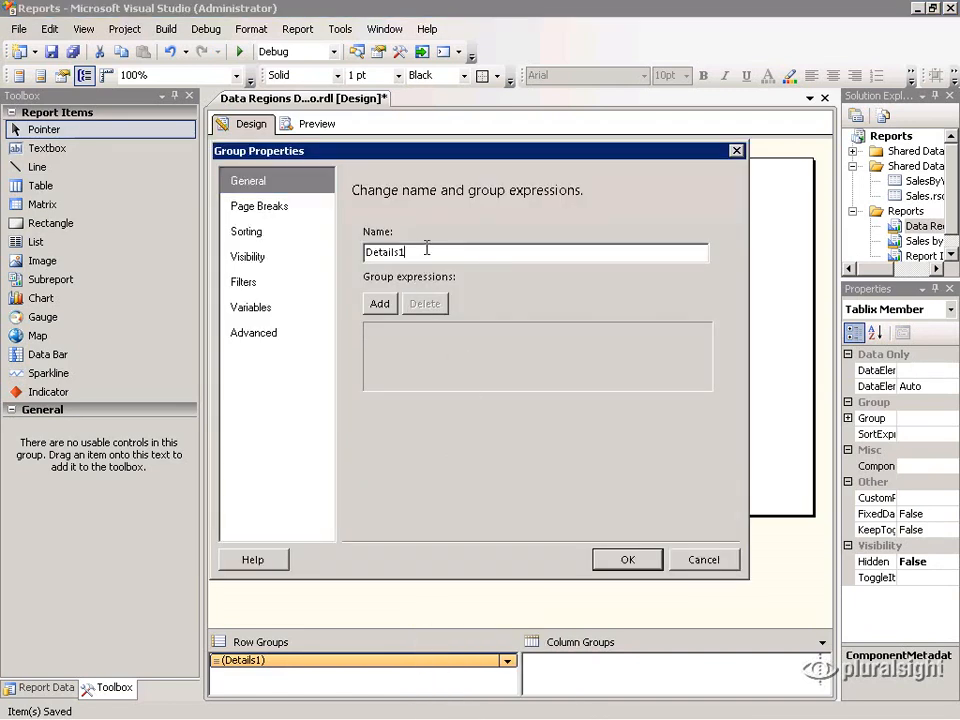
double_click(413, 249)
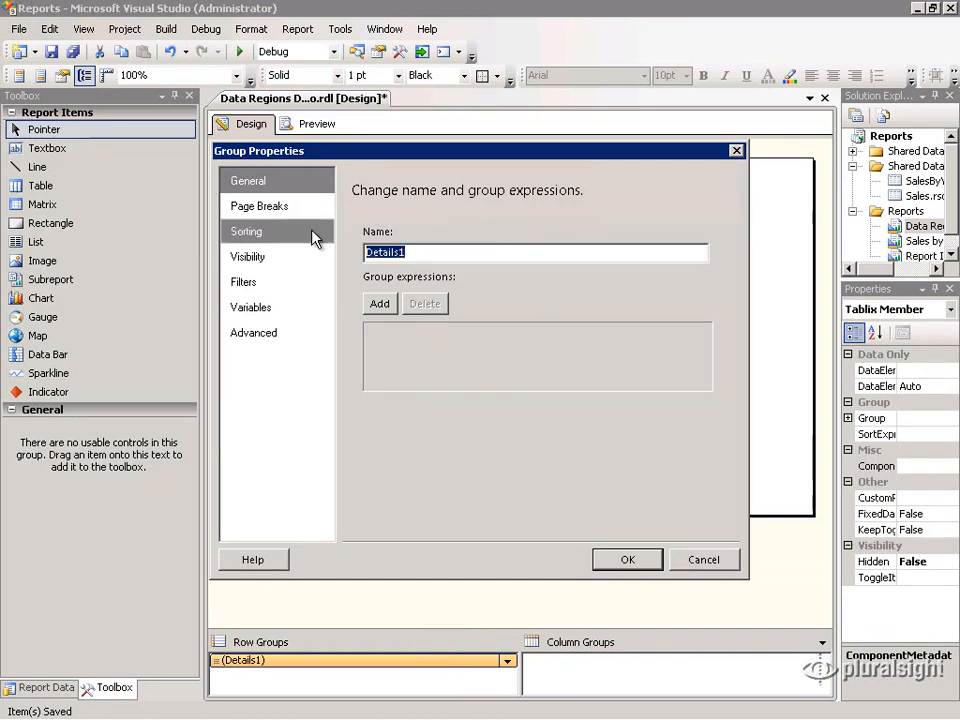
type("SalesTerritory")
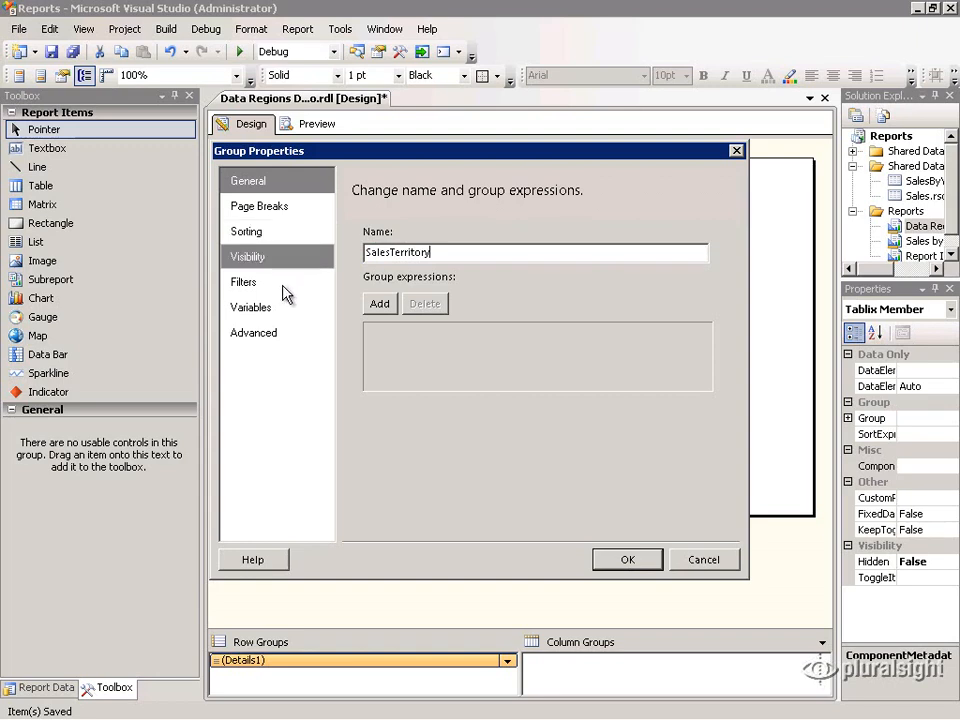
left_click(384, 305)
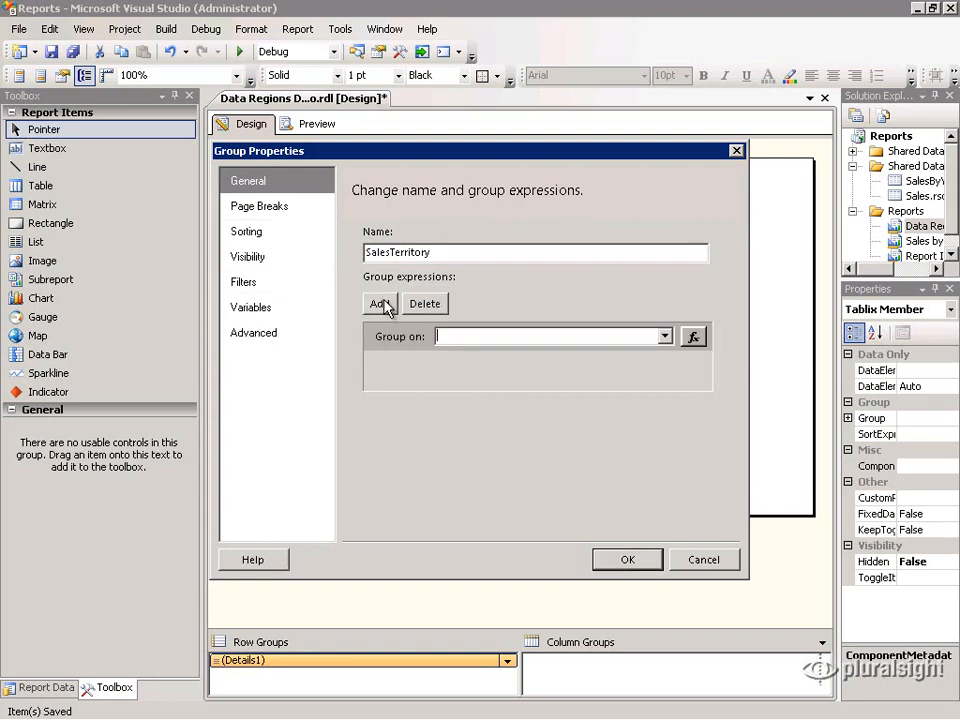
left_click(664, 338)
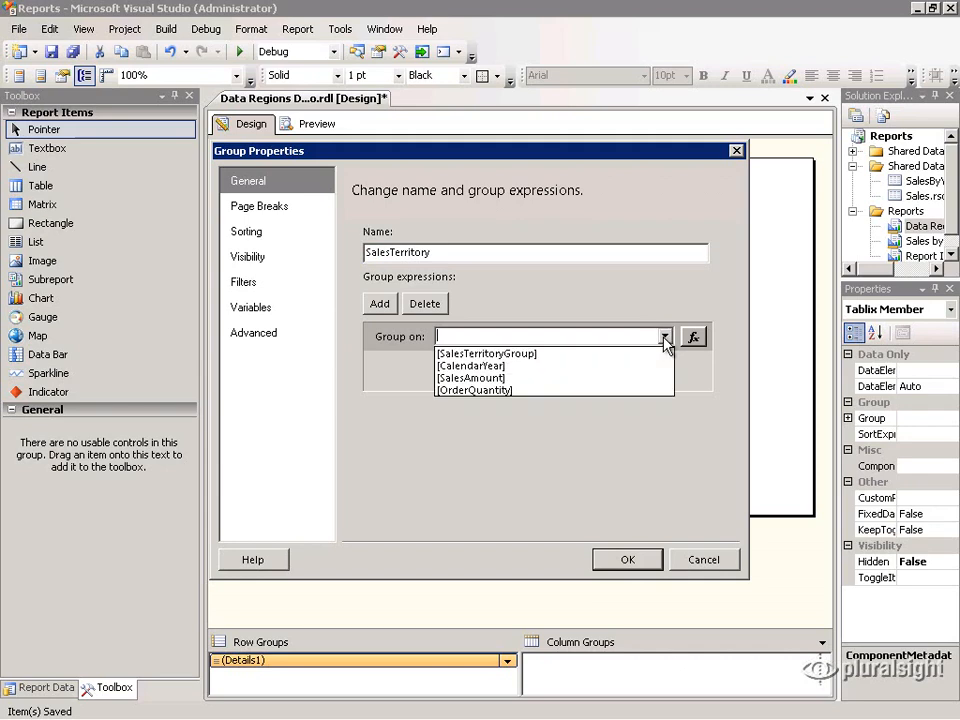
left_click(545, 360)
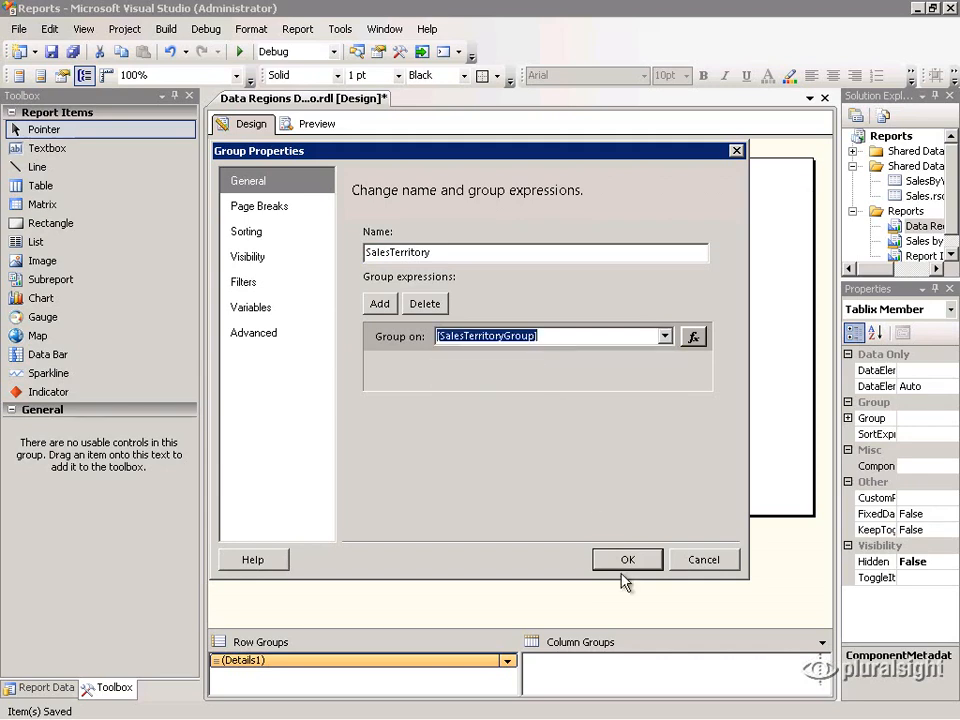
left_click(636, 567)
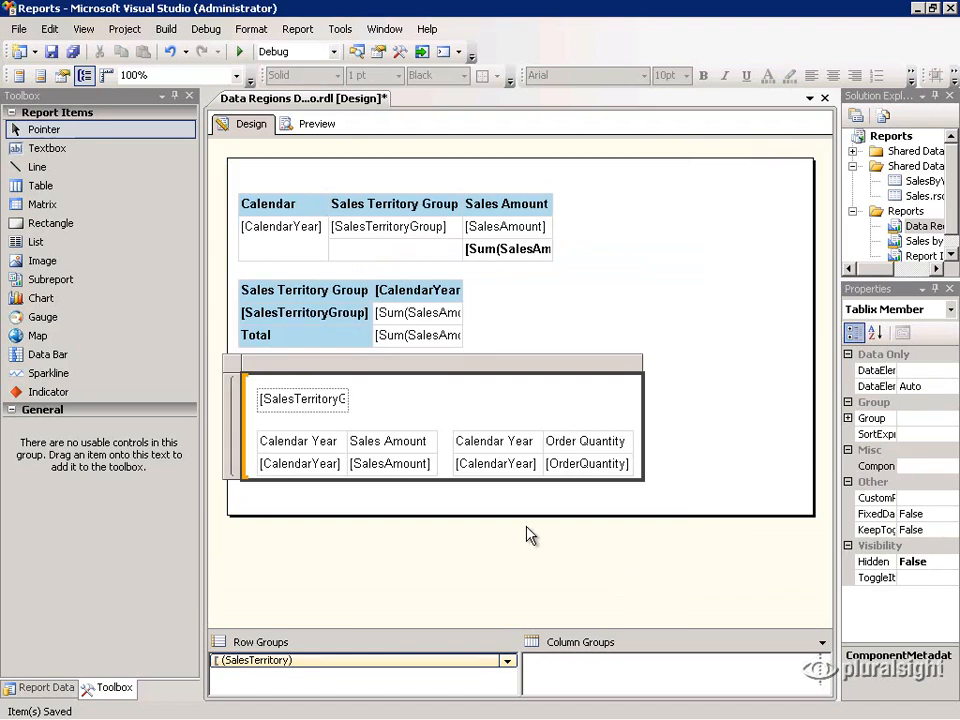
Make the SalesTerritoryGroup text box in the list bold and widen it to match the sales amount table below
left_click(330, 422)
left_click(300, 398)
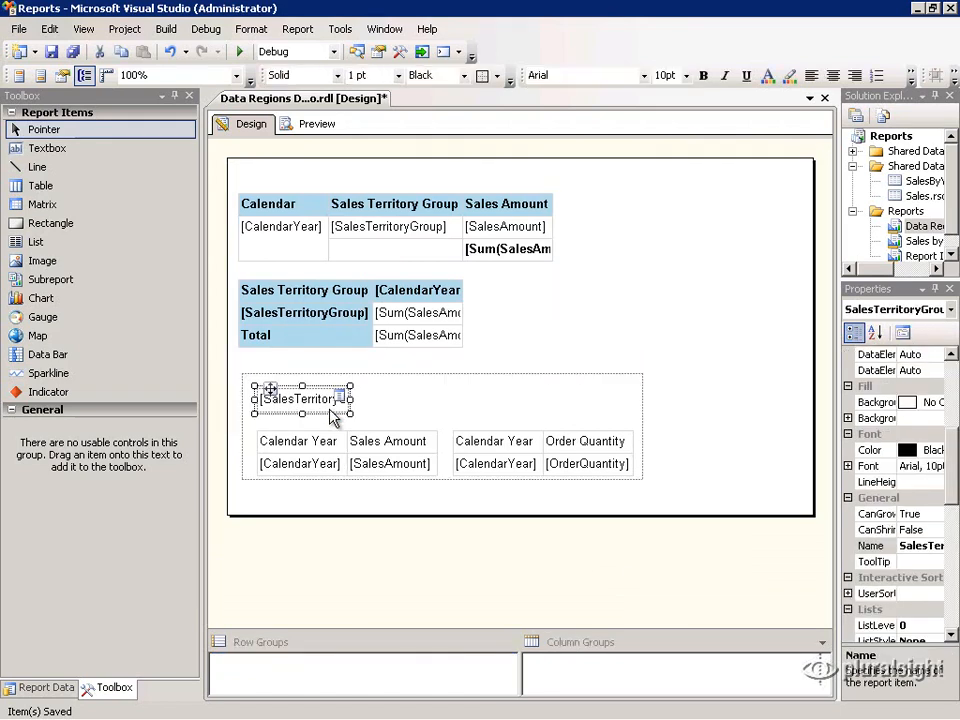
left_click(706, 88)
left_click_drag(351, 399, 437, 399)
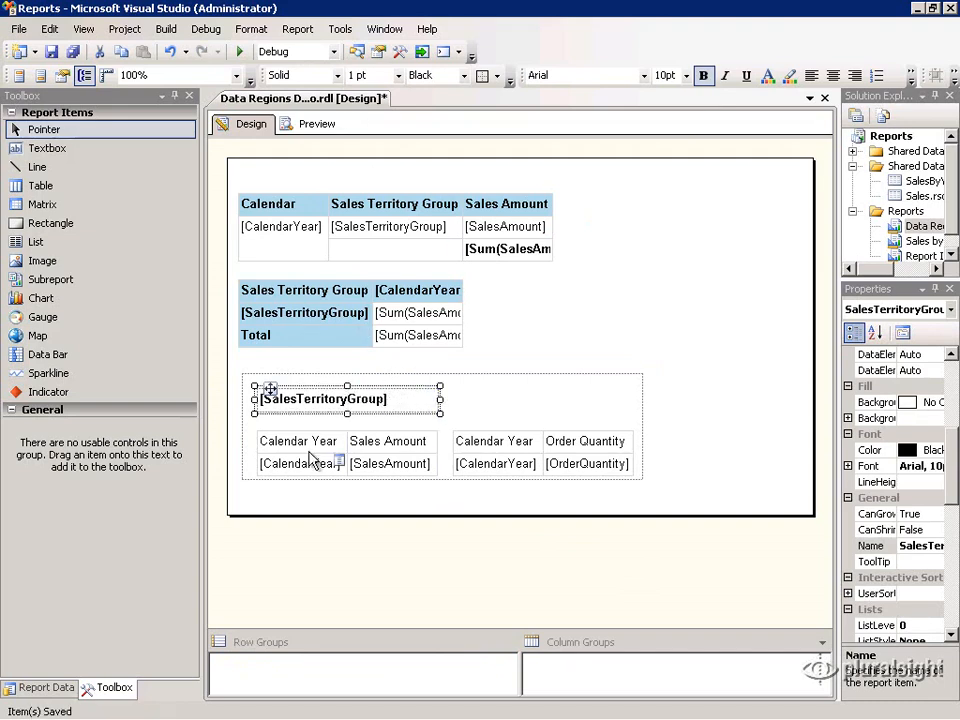
Format the header row of the nested sales amount table with bold text and a light blue fill
left_click(285, 442)
left_click(246, 441)
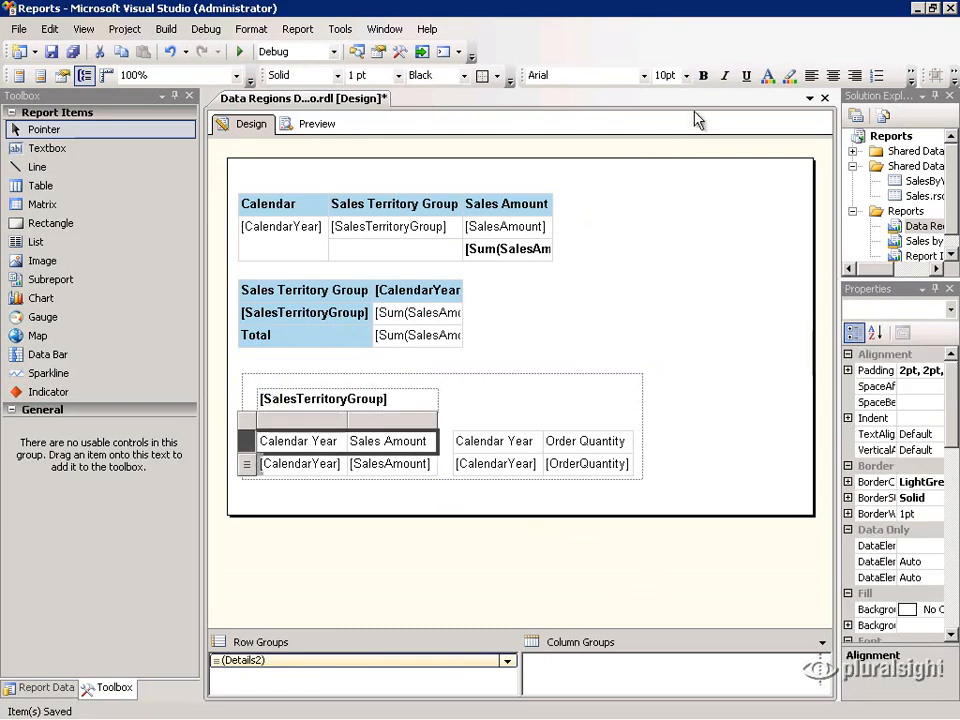
left_click(703, 75)
left_click(788, 76)
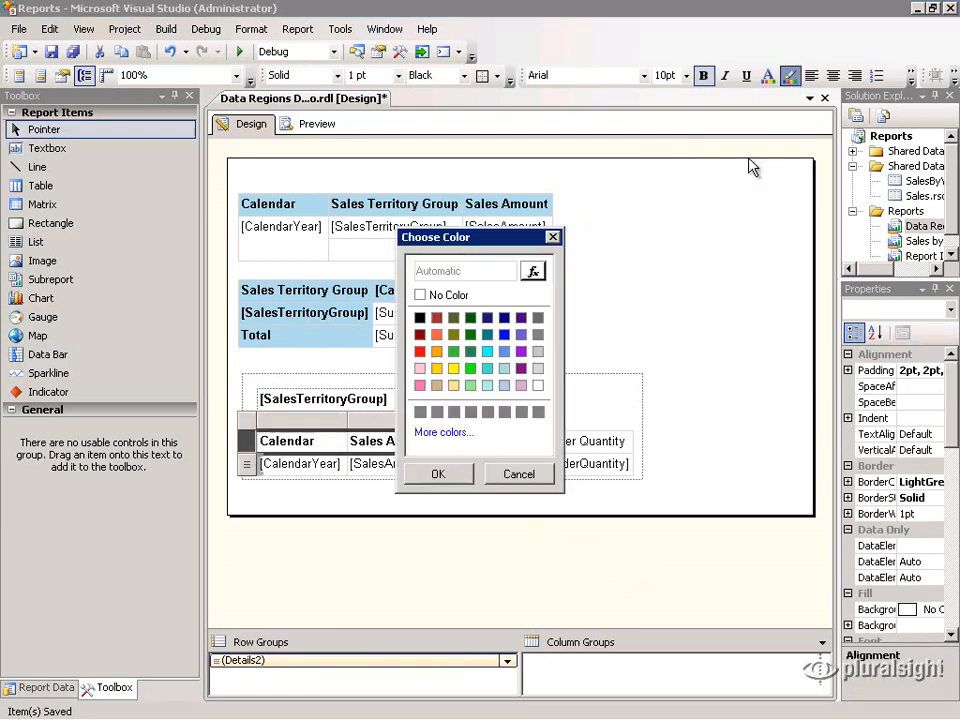
left_click(504, 368)
left_click(440, 476)
Format the header row of the nested order quantity table with bold text and a light blue fill
left_click(494, 441)
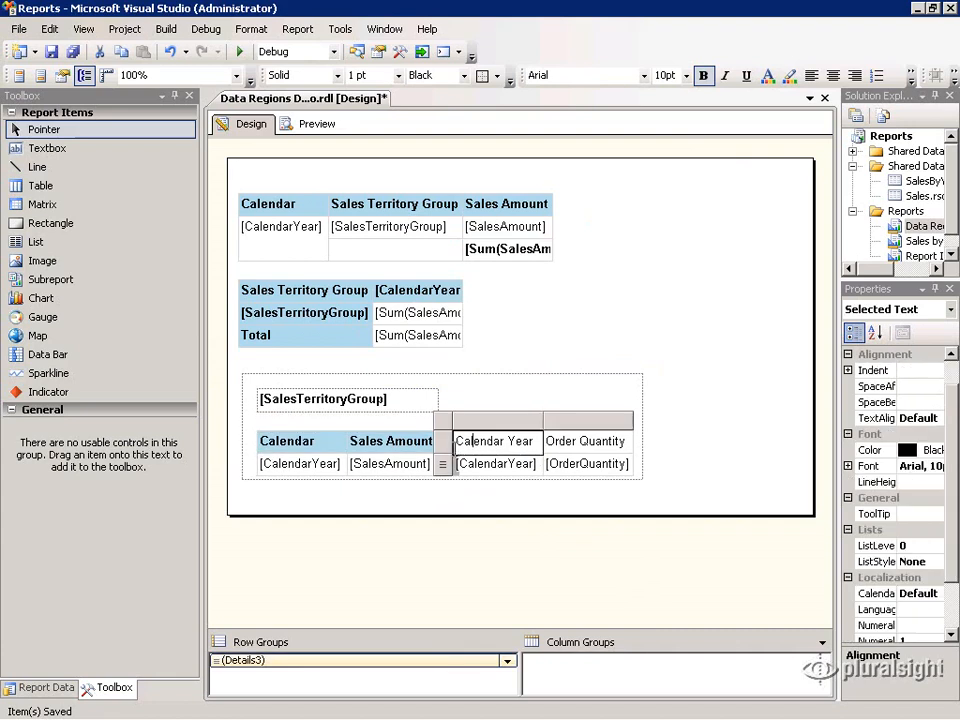
left_click(442, 441)
left_click(703, 75)
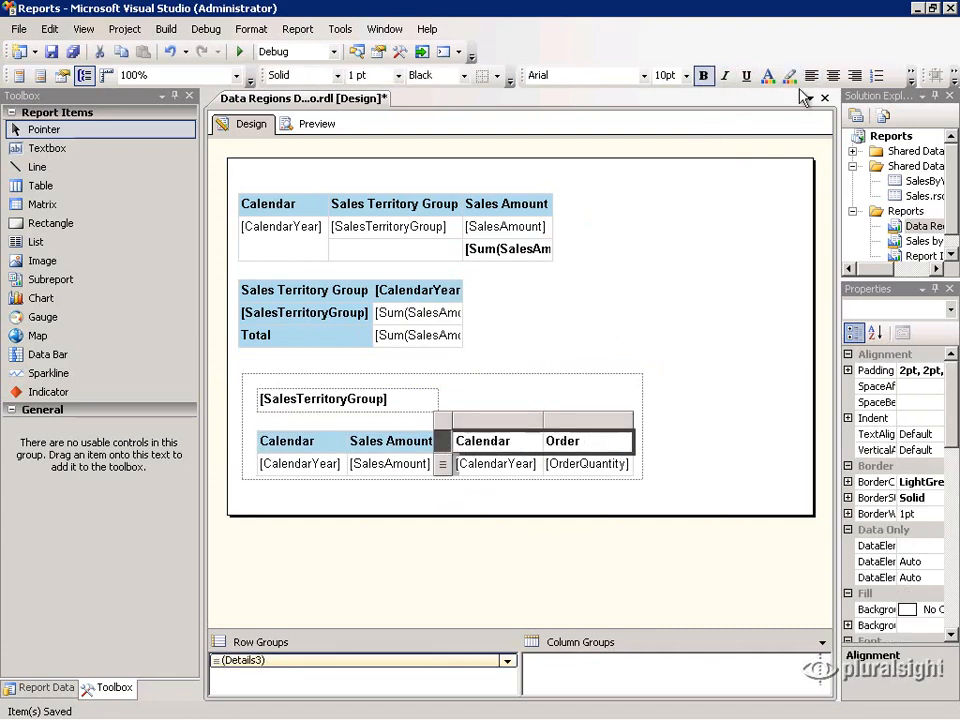
left_click(788, 76)
left_click(504, 368)
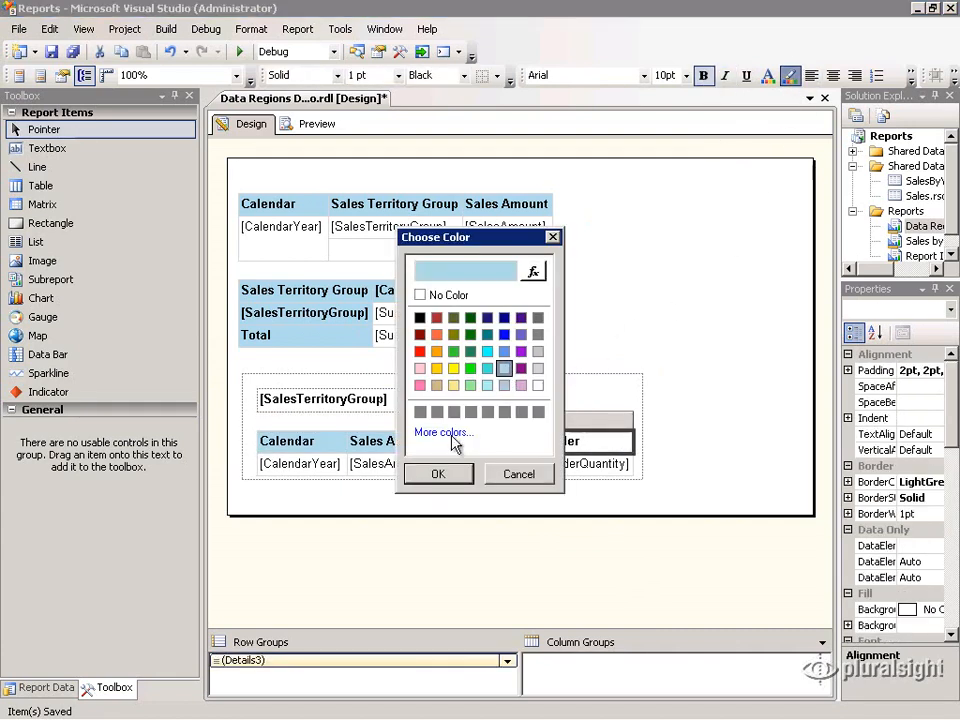
left_click(438, 474)
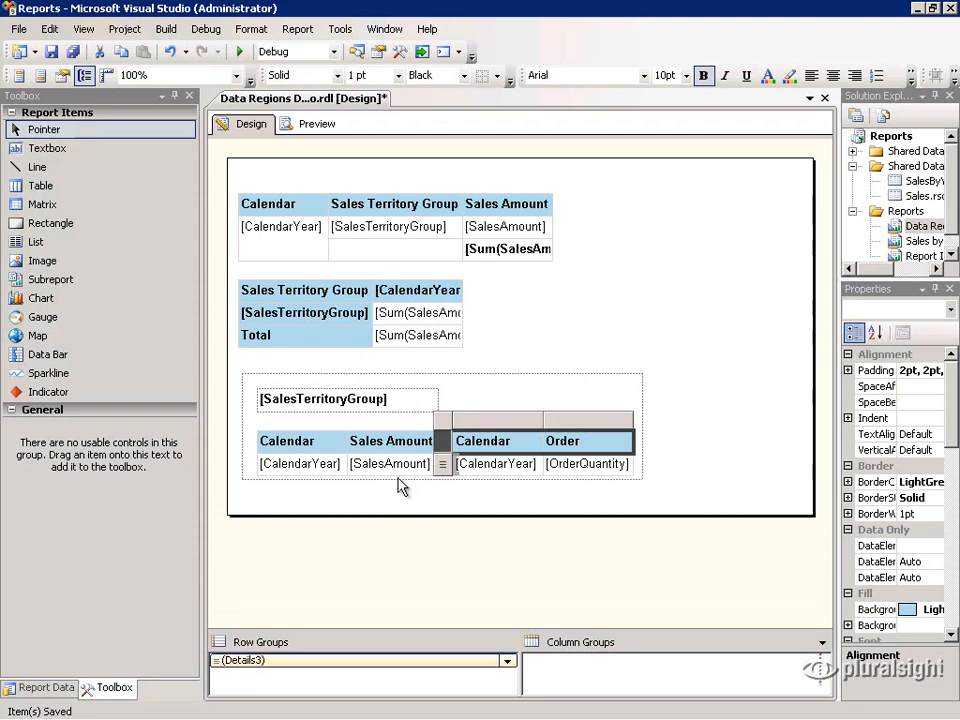
Set the number format of the SalesAmount detail cell in the nested sales amount table to C2
left_click(397, 476)
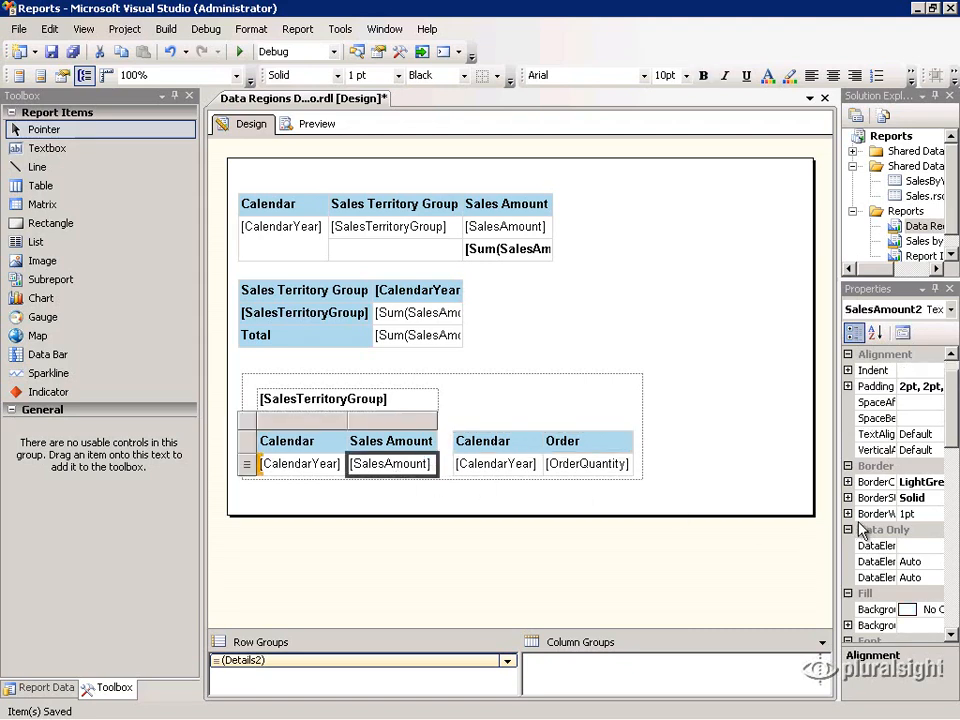
left_click_drag(838, 530, 762, 527)
scroll(948, 567, "down", 6)
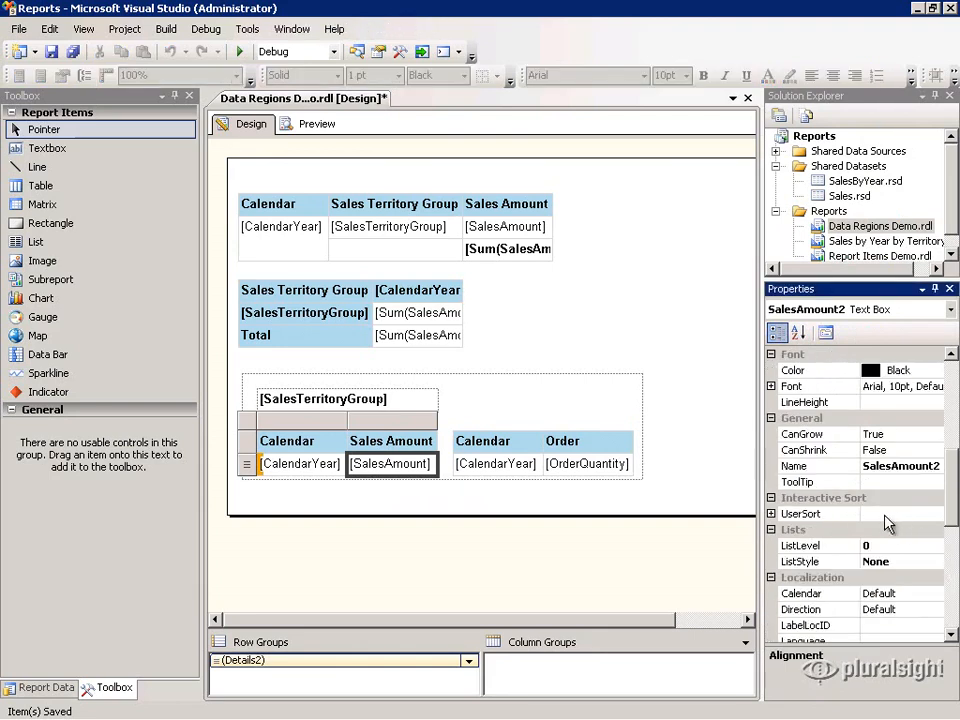
scroll(949, 574, "down", 6)
left_click(890, 452)
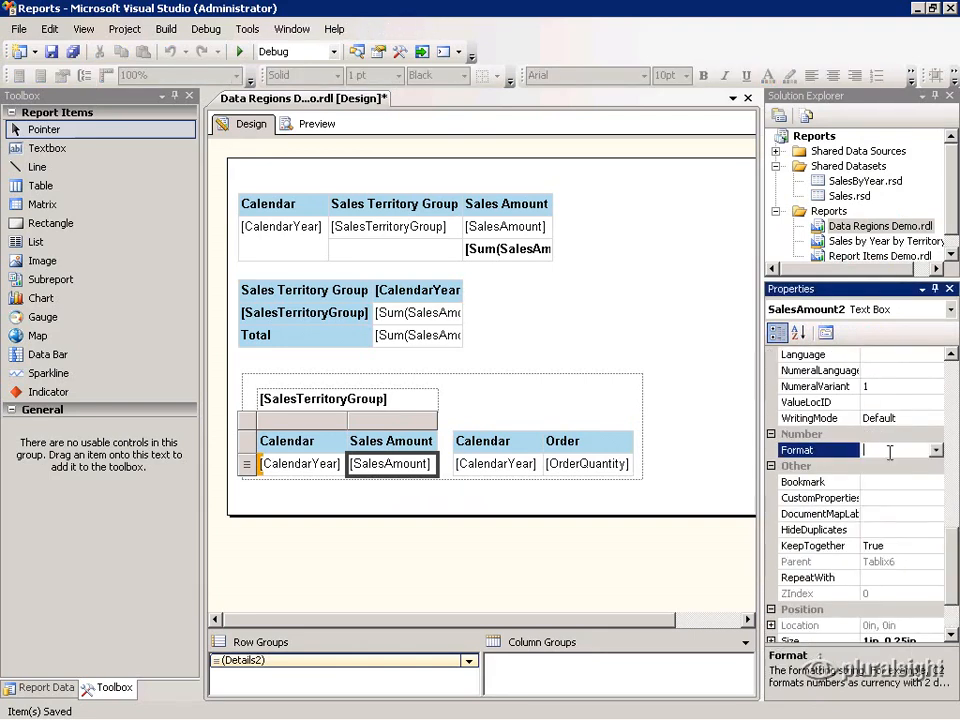
type("C2")
Set the OrderQuantity detail cell's number format to N0 and widen its column to about 1.1 in so the header fits on one line
left_click(615, 473)
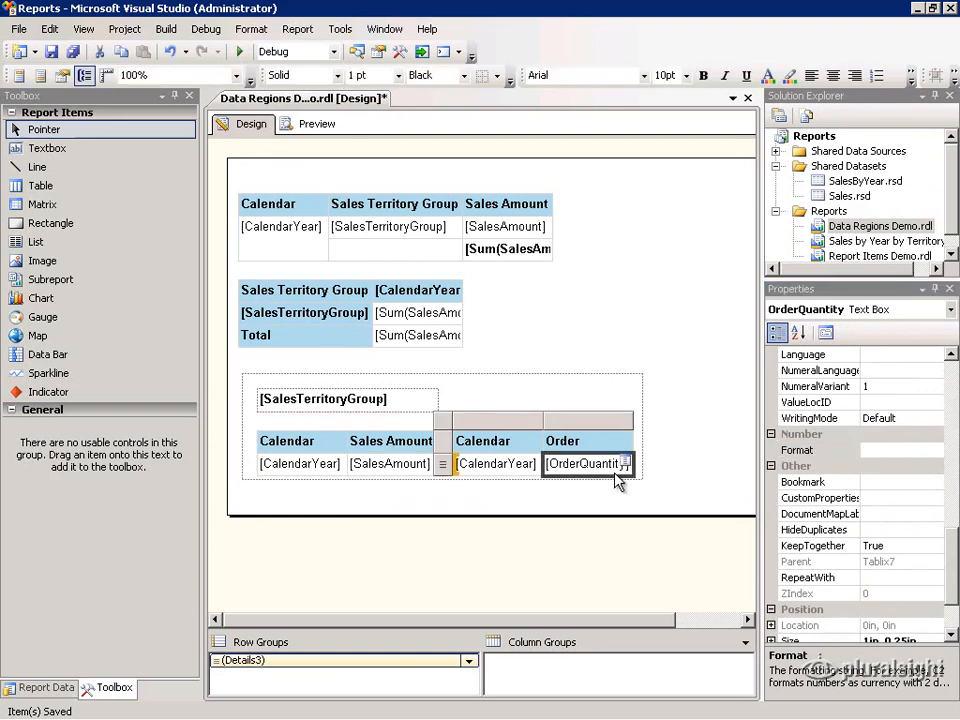
left_click(893, 450)
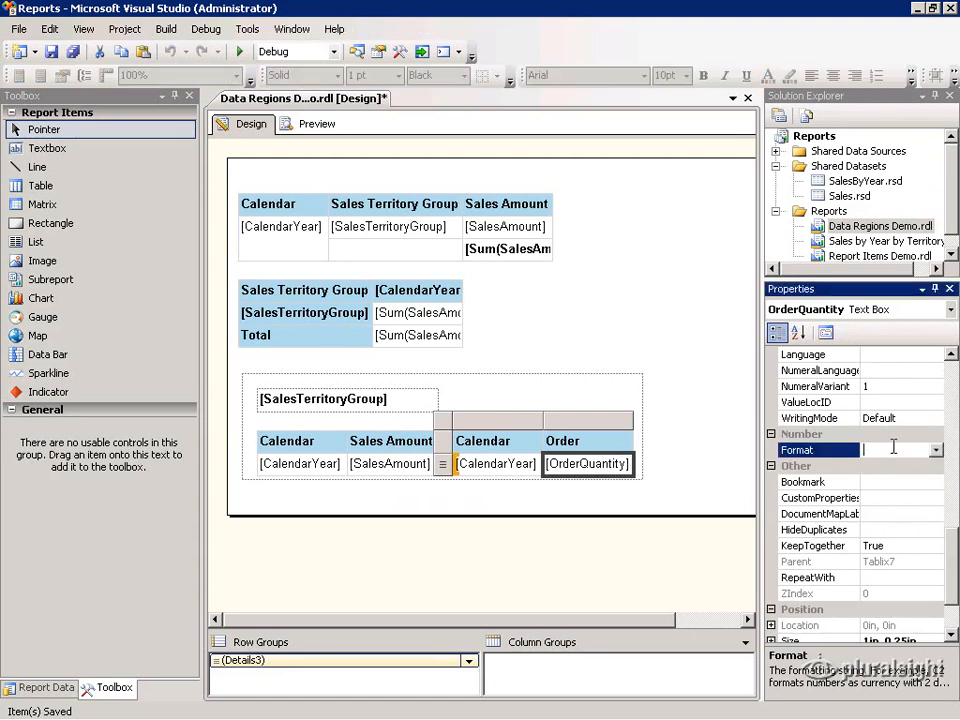
type("N0")
mouse_move(634, 419)
left_mouse_down()
mouse_move(661, 424)
mouse_move(647, 425)
left_mouse_up()
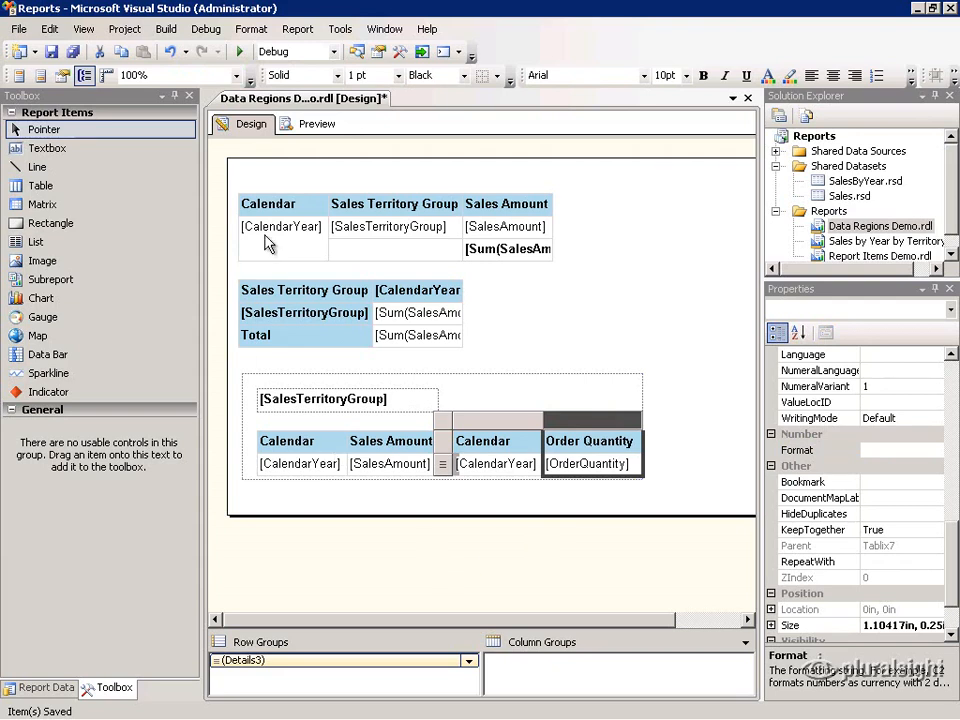
Preview the report and check the sales amount and order quantity tables for each sales territory in the list
left_click(318, 125)
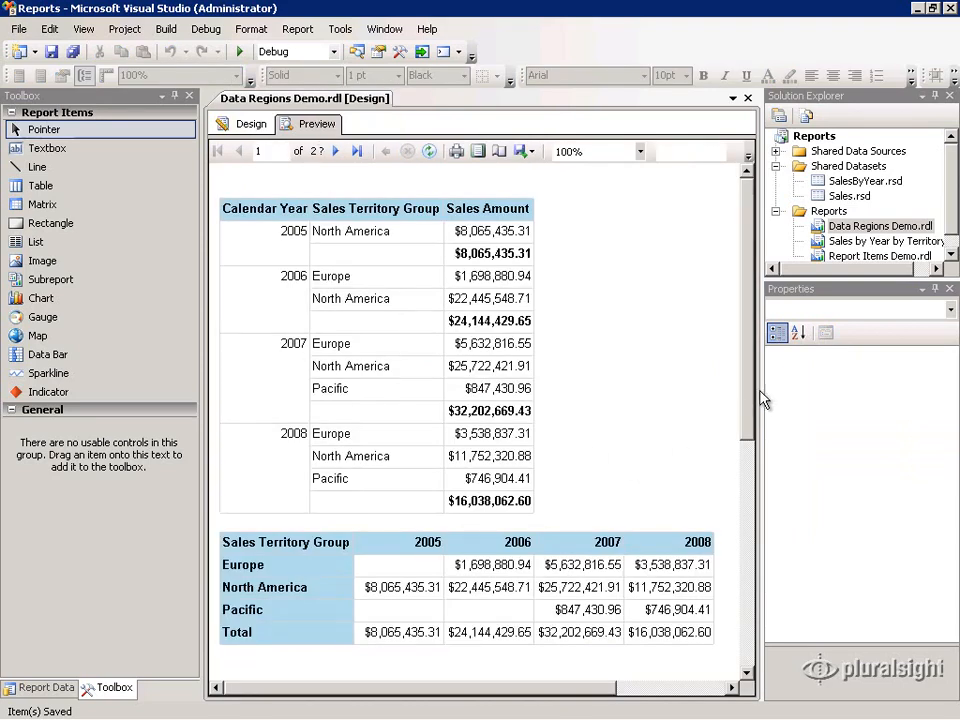
left_click_drag(752, 452, 752, 583)
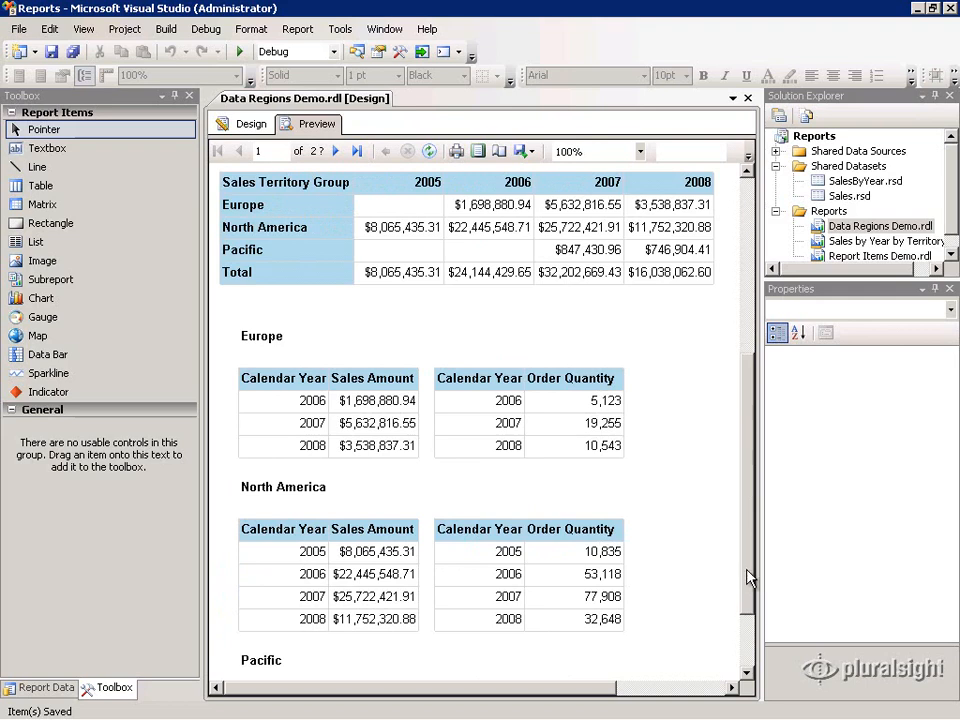
left_click_drag(750, 522, 763, 390)
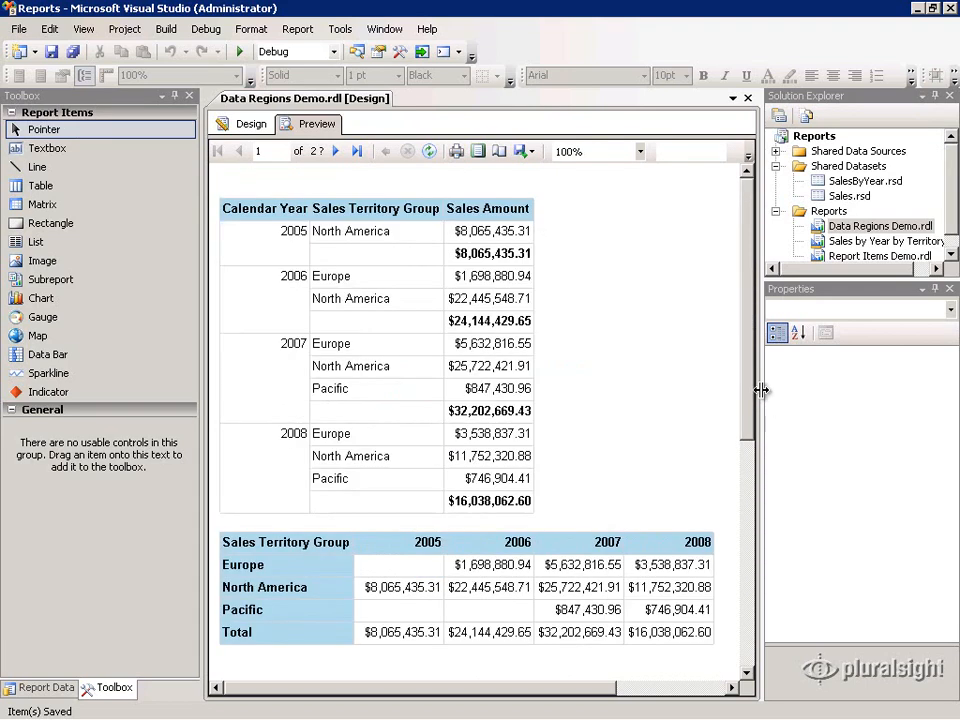